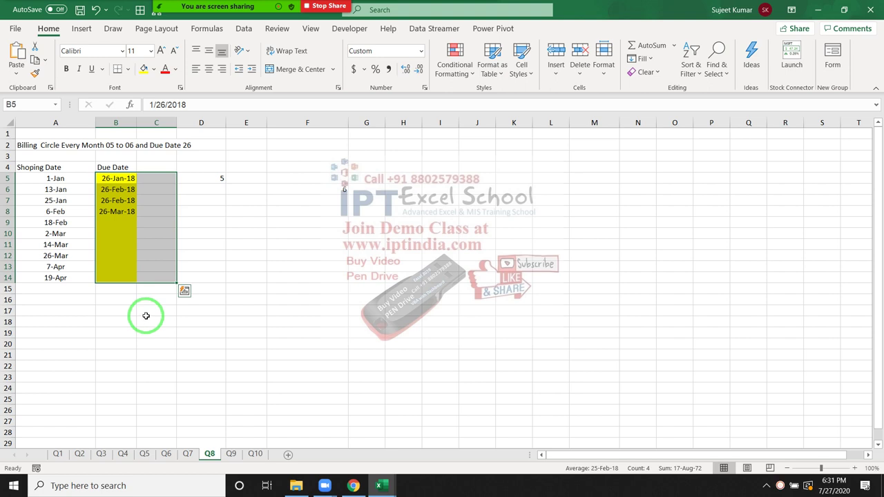
- Clear the old trial due dates from B5:B8 and return to cell B5
{"action": "key", "text": "Up"}
{"action": "key", "text": "Down"}
{"action": "key", "text": "shift+Down"}
{"action": "key", "text": "shift+Down"}
{"action": "key", "text": "shift+Down"}
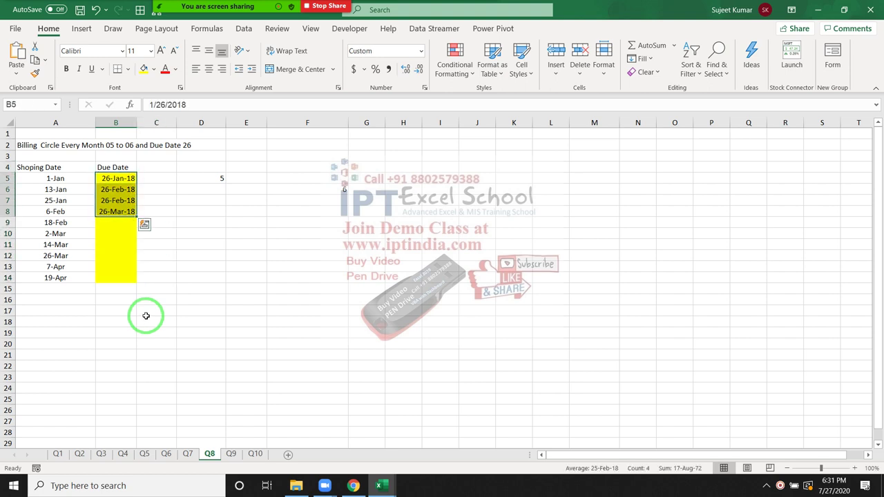
{"action": "key", "text": "Delete"}
{"action": "key", "text": "Up"}
{"action": "key", "text": "Down"}
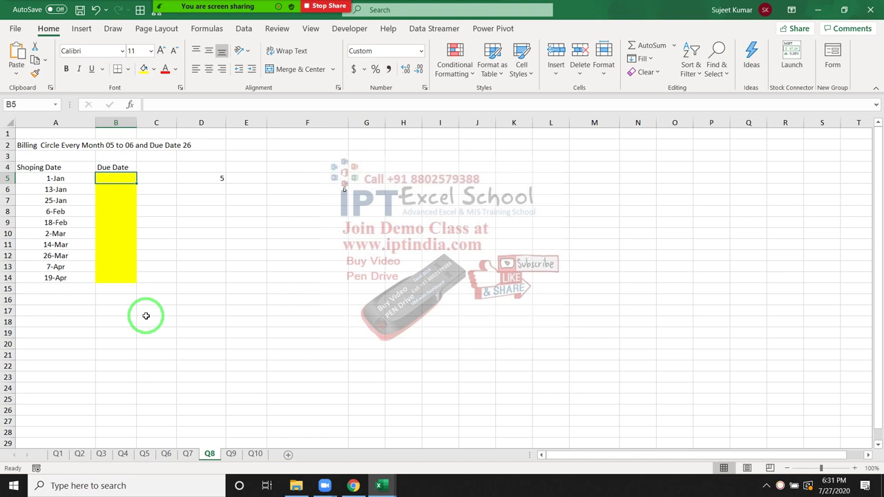
- In B5 begin =IF(DAY(A5)>5,DATE( to test whether the shopping day exceeds 5
{"action": "type", "text": "="}
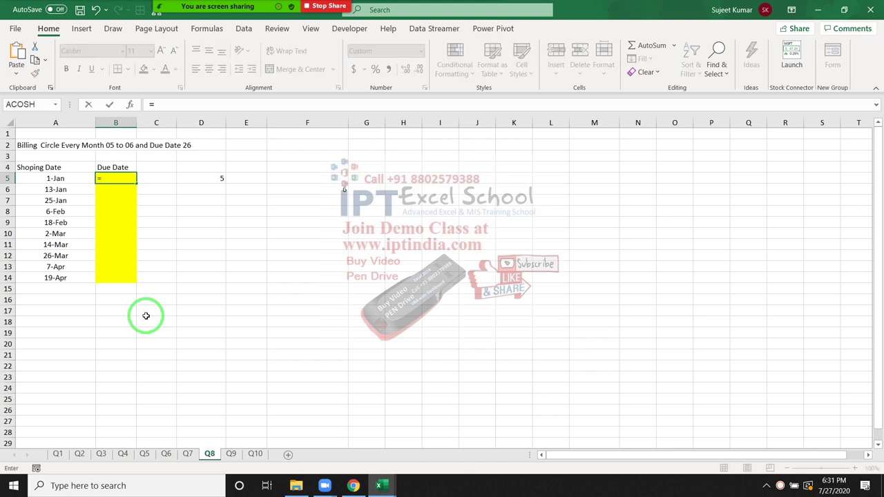
{"action": "type", "text": "if"}
{"action": "key", "text": "Tab"}
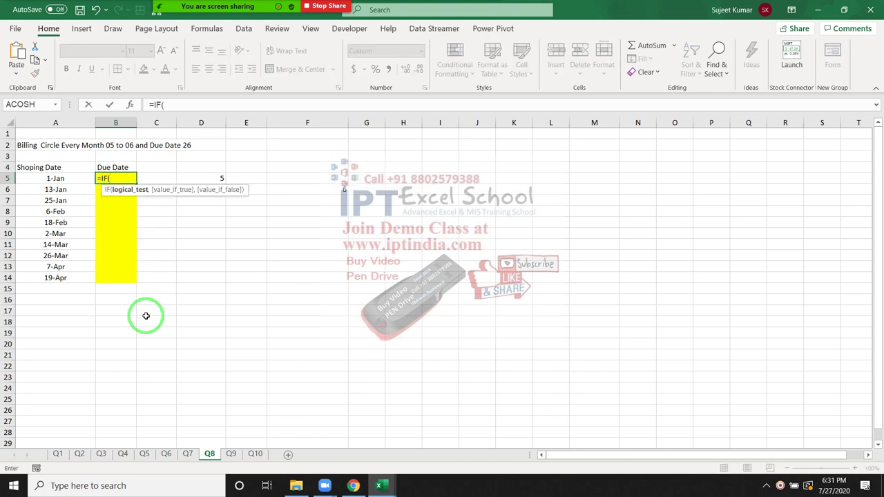
{"action": "type", "text": "day"}
{"action": "key", "text": "Tab"}
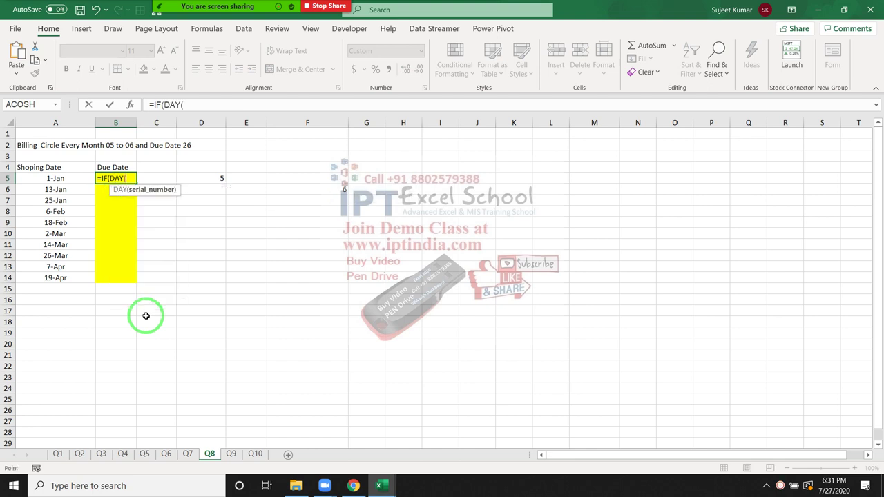
{"action": "key", "text": "Left"}
{"action": "type", "text": ")"}
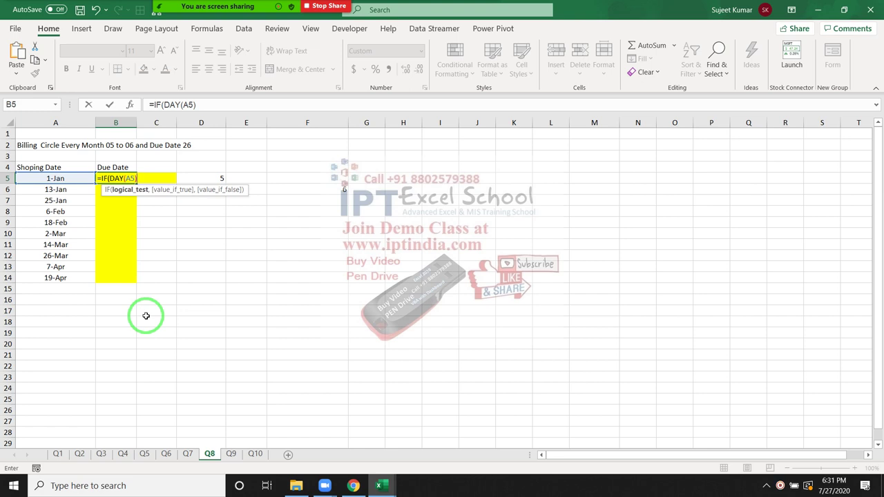
{"action": "type", "text": ">"}
{"action": "type", "text": "5"}
{"action": "type", "text": ",dat"}
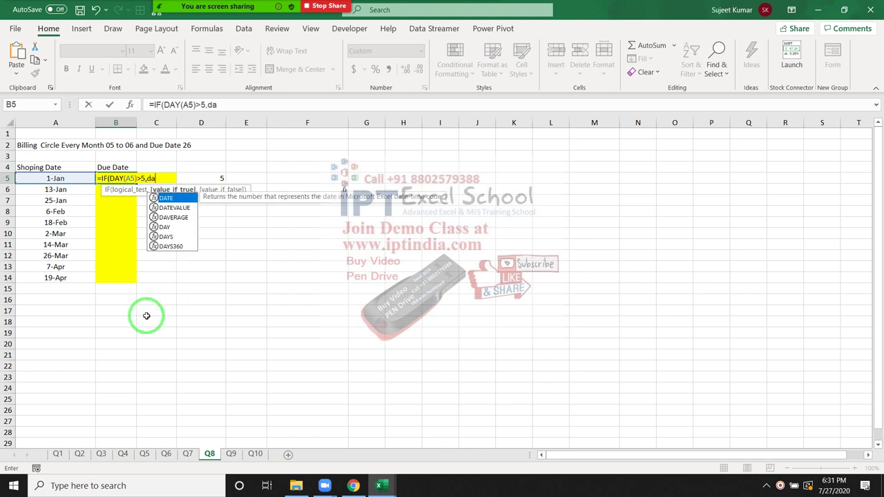
{"action": "key", "text": "Tab"}
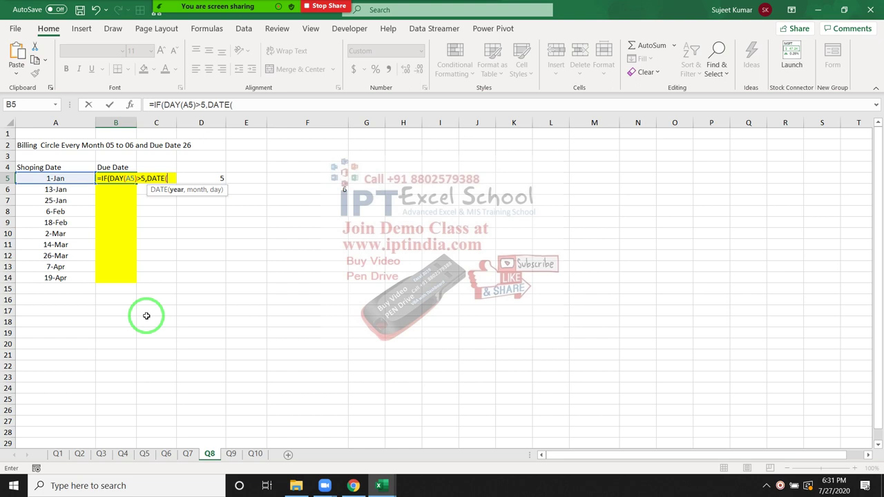
- Give DATE the arguments YEAR(A5), MONTH(A5) and day 26
{"action": "type", "text": "ye"}
{"action": "key", "text": "Tab"}
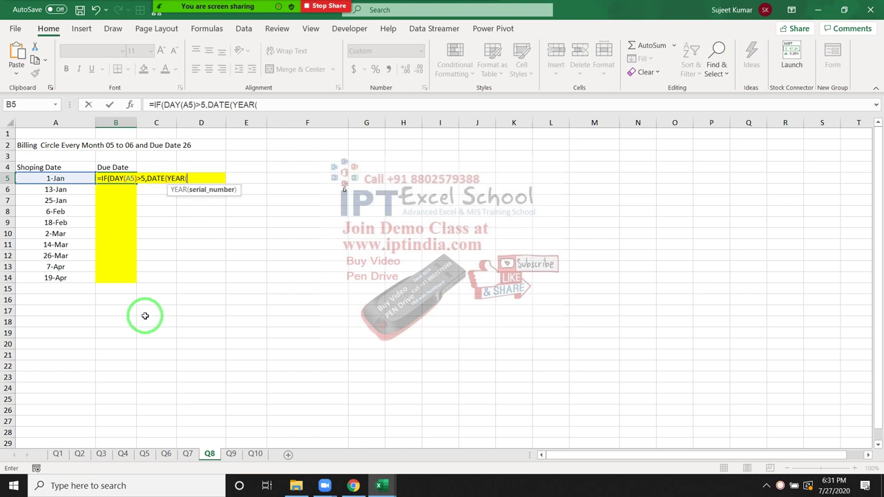
{"action": "left_click", "coordinate": [51, 178]}
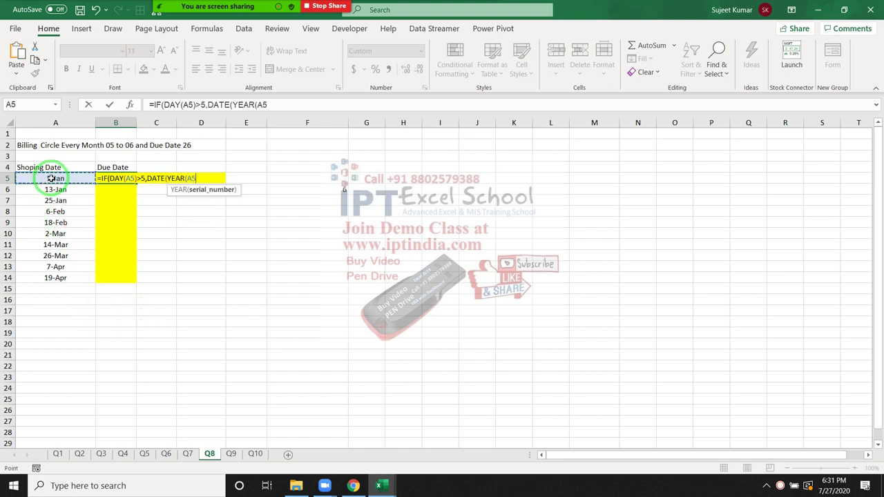
{"action": "type", "text": "),"}
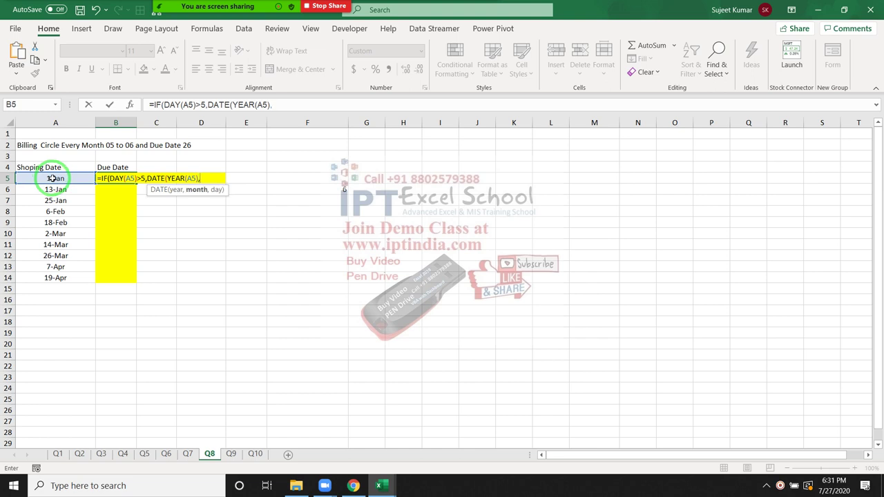
{"action": "type", "text": "mon"}
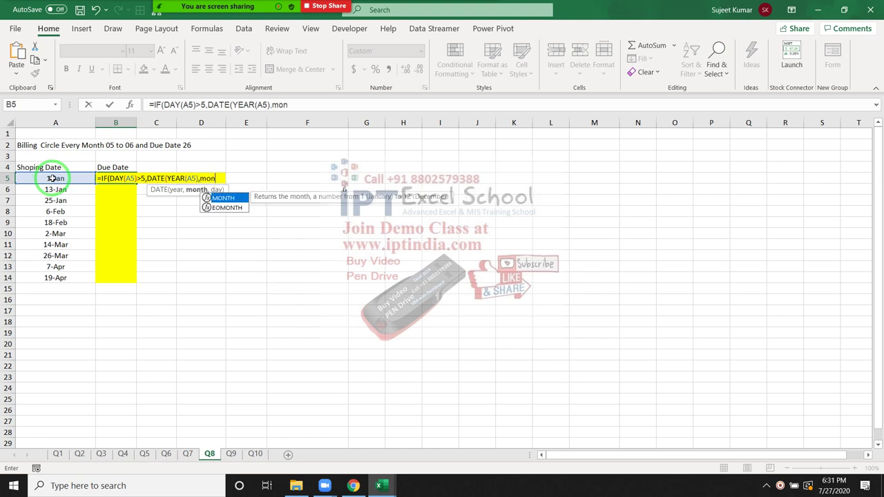
{"action": "type", "text": "t"}
{"action": "key", "text": "Tab"}
{"action": "left_click", "coordinate": [53, 178]}
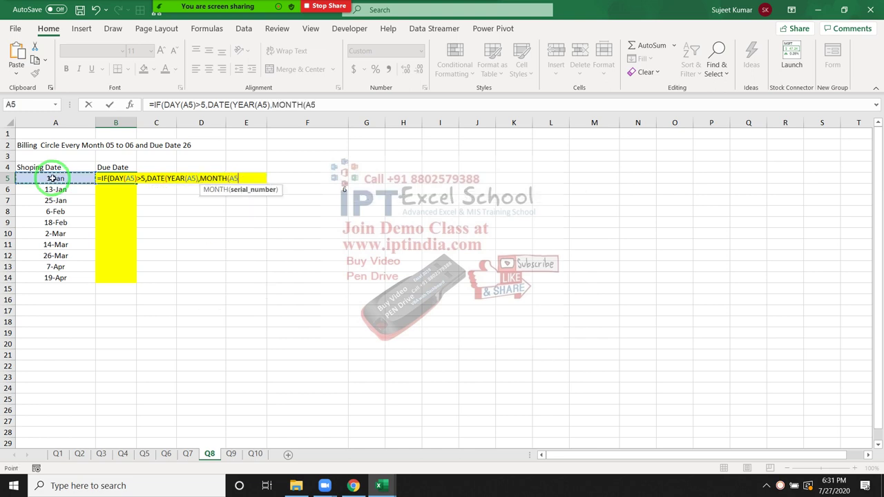
{"action": "type", "text": ")"}
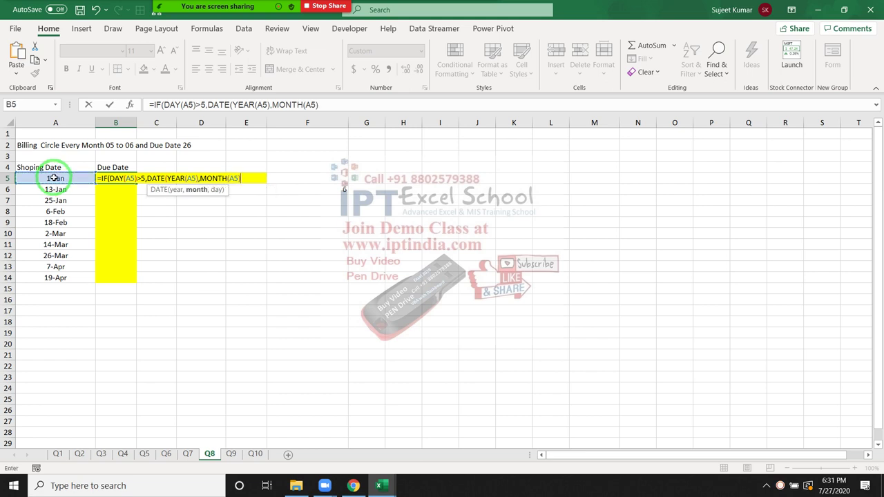
{"action": "type", "text": ","}
{"action": "type", "text": "26"}
{"action": "type", "text": ")"}
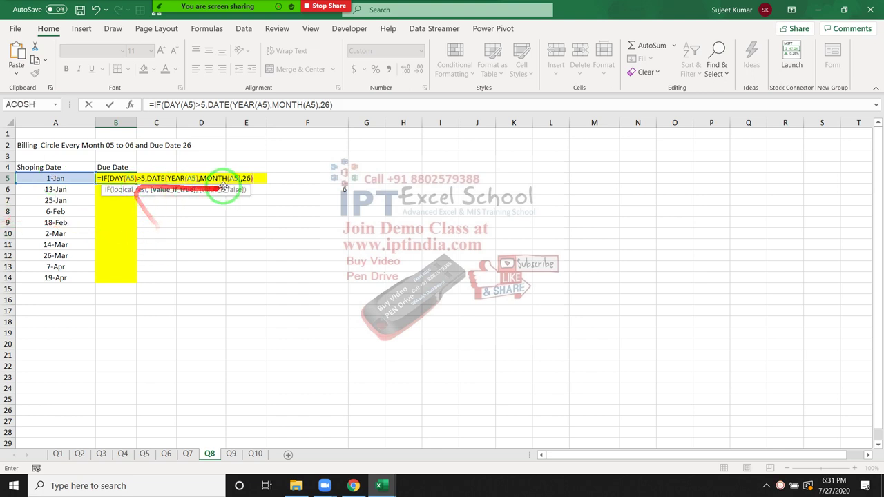
- Change the true-result DATE to use MONTH(A5)+1 for the next month
{"action": "left_click", "coordinate": [241, 178]}
{"action": "type", "text": "+1"}
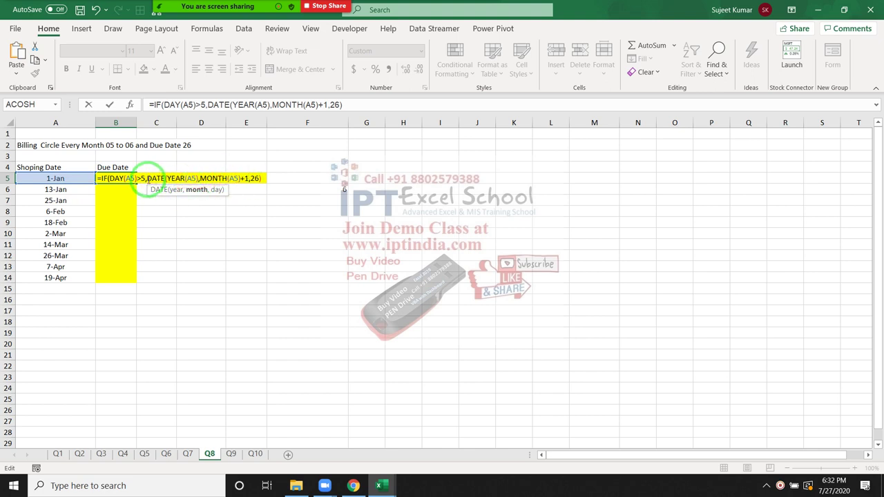
{"action": "left_click_drag", "start_coordinate": [147, 178], "coordinate": [261, 179]}
{"action": "key", "text": "ctrl+c"}
{"action": "left_click", "coordinate": [261, 178]}
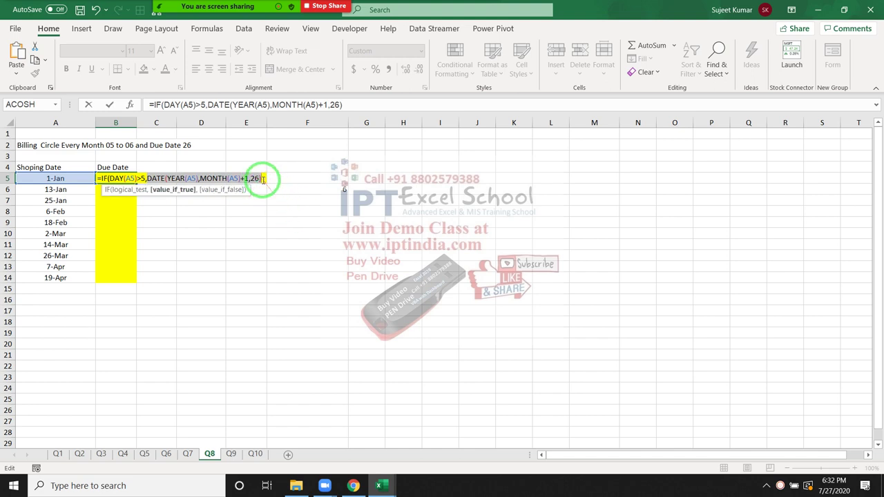
- Add DATE(YEAR(A5),MONTH(A5),26) as the false result and enter the formula, accepting Excel's correction
{"action": "type", "text": ","}
{"action": "key", "text": "ctrl+v"}
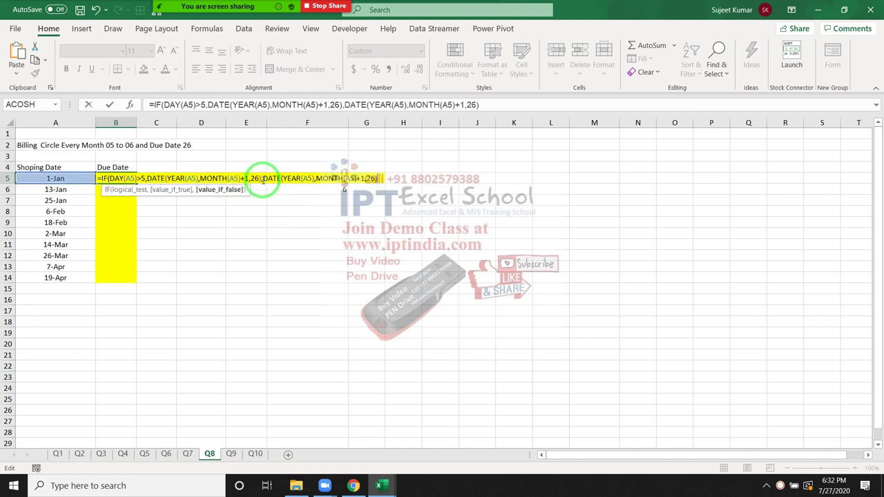
{"action": "left_click", "coordinate": [372, 180]}
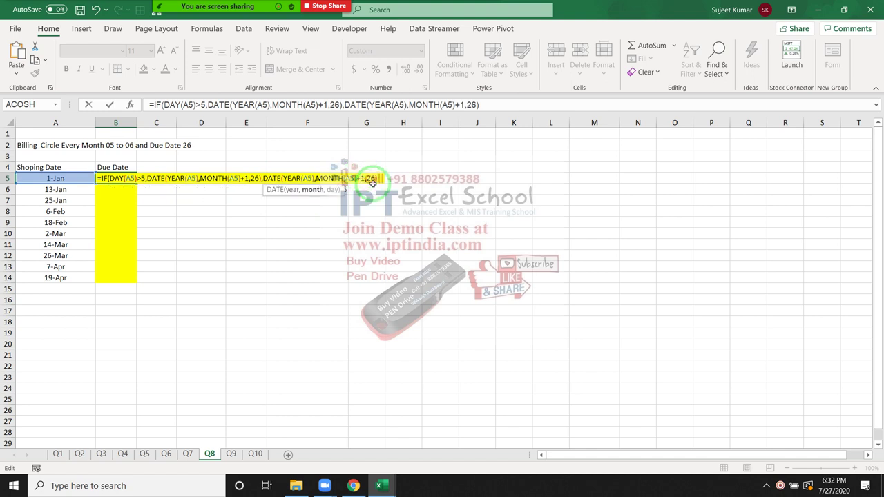
{"action": "key", "text": "BackSpace"}
{"action": "key", "text": "BackSpace"}
{"action": "key", "text": "Return"}
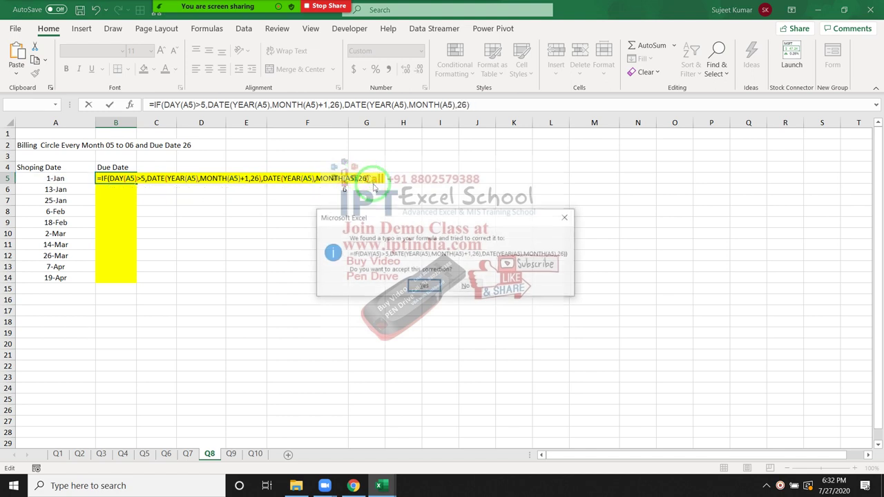
{"action": "key", "text": "Return"}
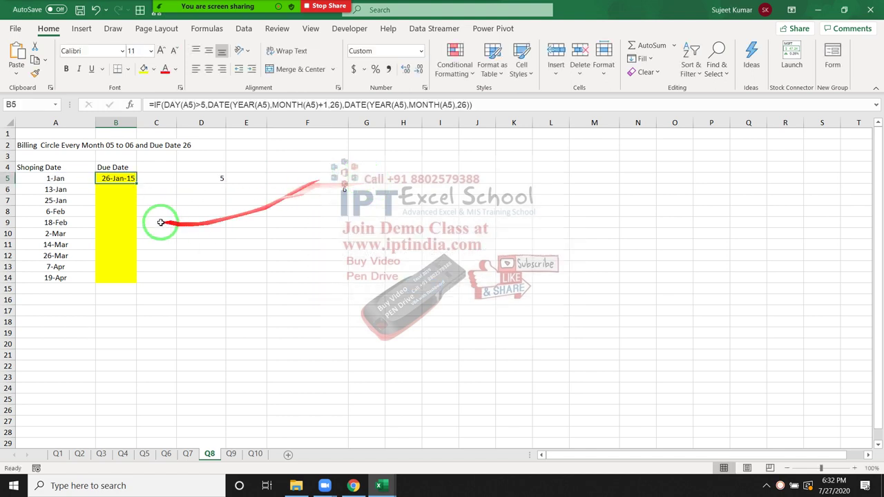
- Autofill the due-date formula from B5 down to B14
{"action": "double_click", "coordinate": [136, 184]}
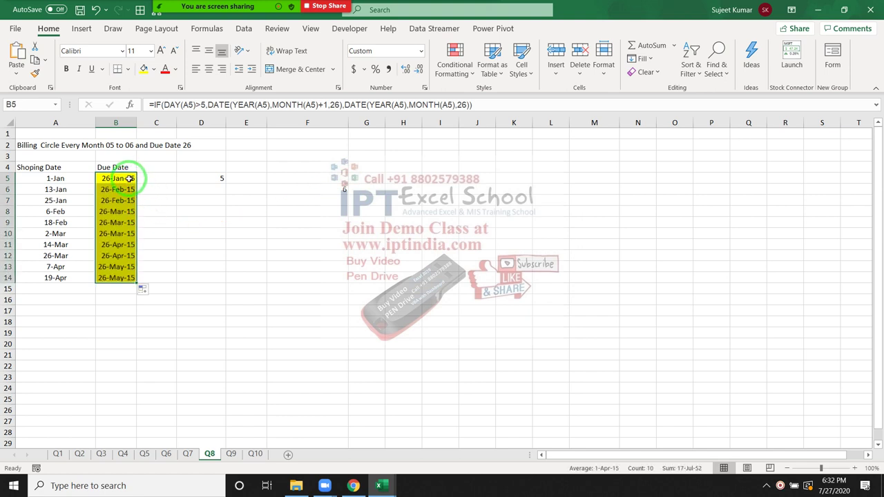
{"action": "left_click", "coordinate": [131, 200]}
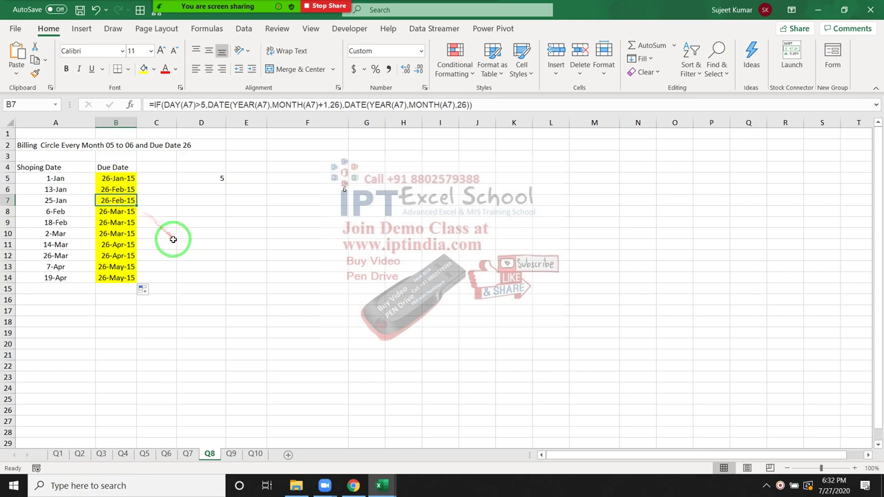
{"action": "scroll", "coordinate": [173, 239], "scroll_direction": "up", "scroll_amount": 6, "text": "ctrl"}
{"action": "scroll", "coordinate": [173, 238], "scroll_direction": "up", "scroll_amount": 2}
{"action": "scroll", "coordinate": [118, 249], "scroll_direction": "up", "scroll_amount": 1, "text": "ctrl"}
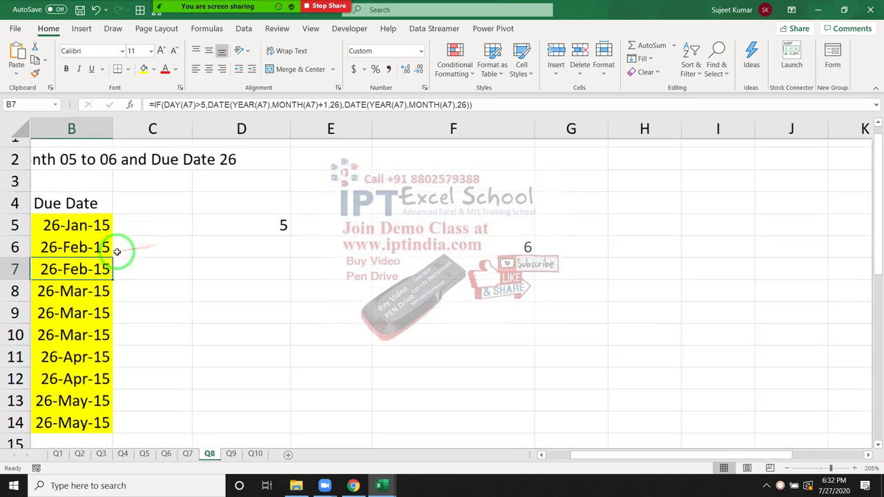
- Review B5's formula, marking its next-month and same-month DATE parts, and keep it unchanged
{"action": "double_click", "coordinate": [89, 245]}
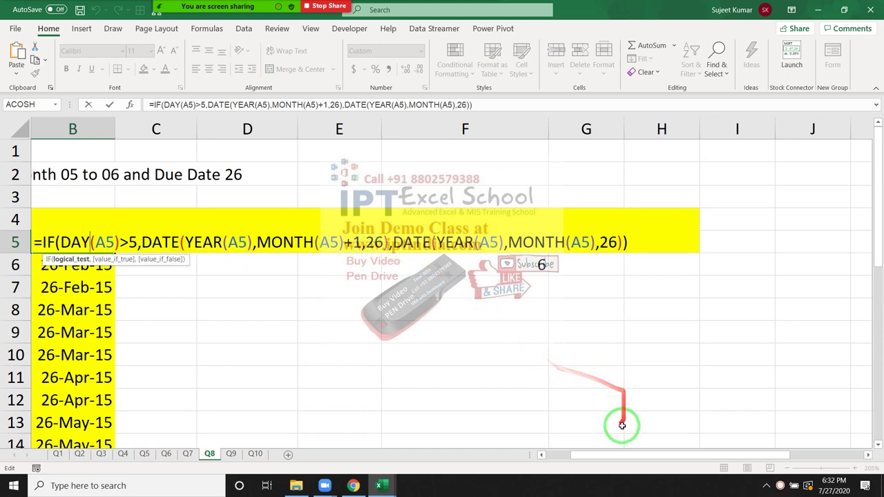
{"action": "left_click_drag", "start_coordinate": [617, 454], "coordinate": [588, 460]}
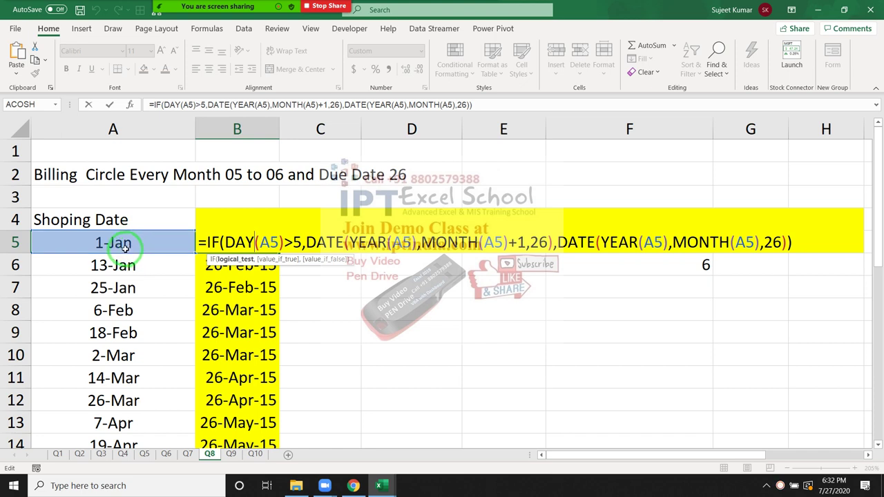
{"action": "left_click_drag", "start_coordinate": [129, 249], "coordinate": [628, 249]}
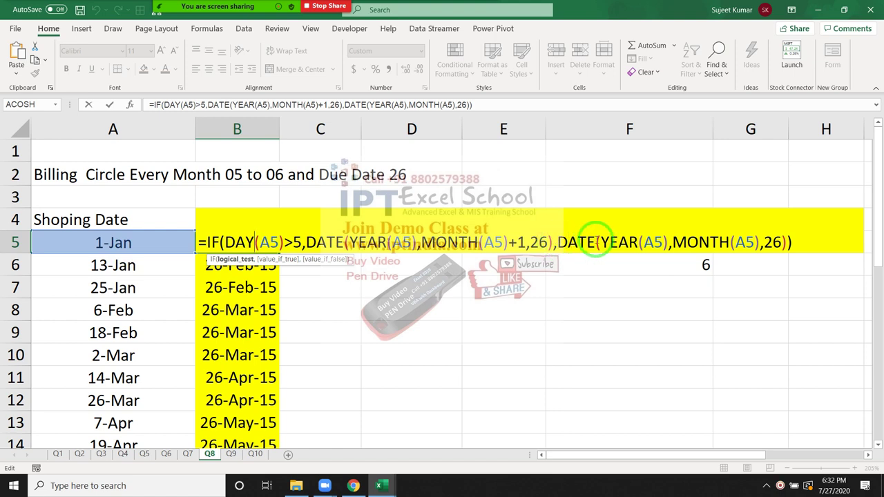
{"action": "left_click_drag", "start_coordinate": [557, 243], "coordinate": [782, 245]}
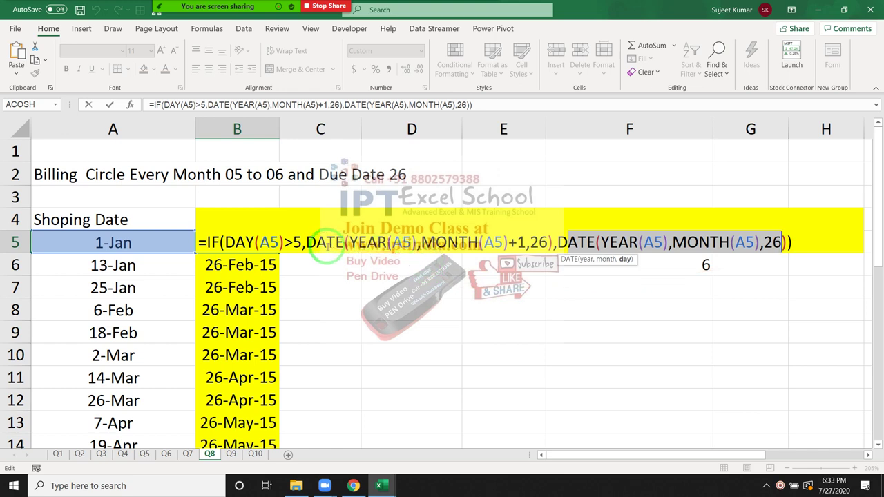
{"action": "left_click_drag", "start_coordinate": [306, 242], "coordinate": [552, 242]}
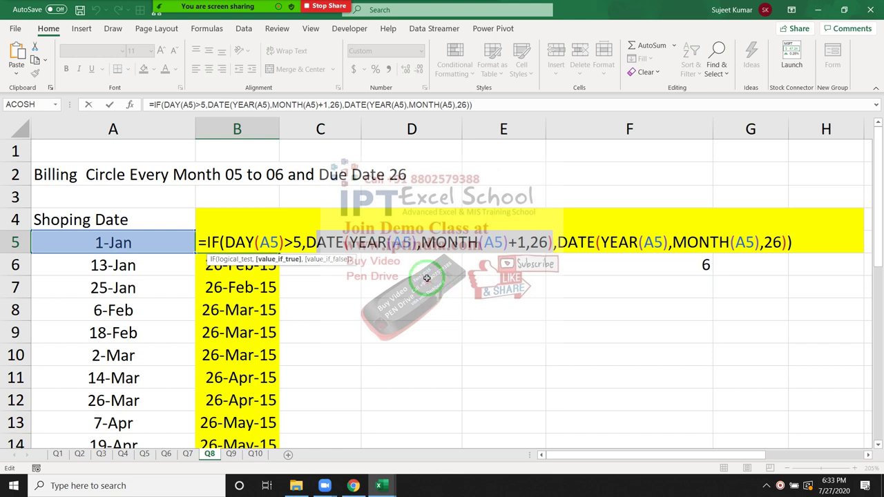
{"action": "key", "text": "Return"}
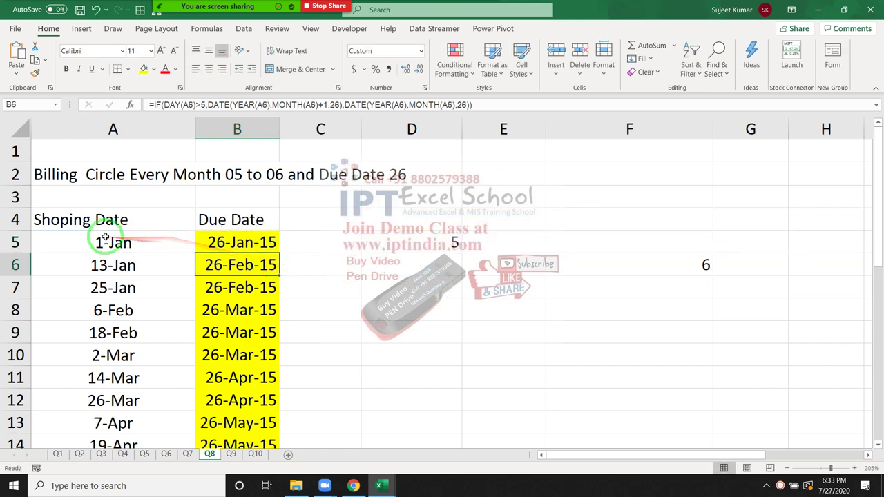
- Change the first shopping date in A5 to 7/27
{"action": "left_click", "coordinate": [103, 238]}
{"action": "type", "text": "7/"}
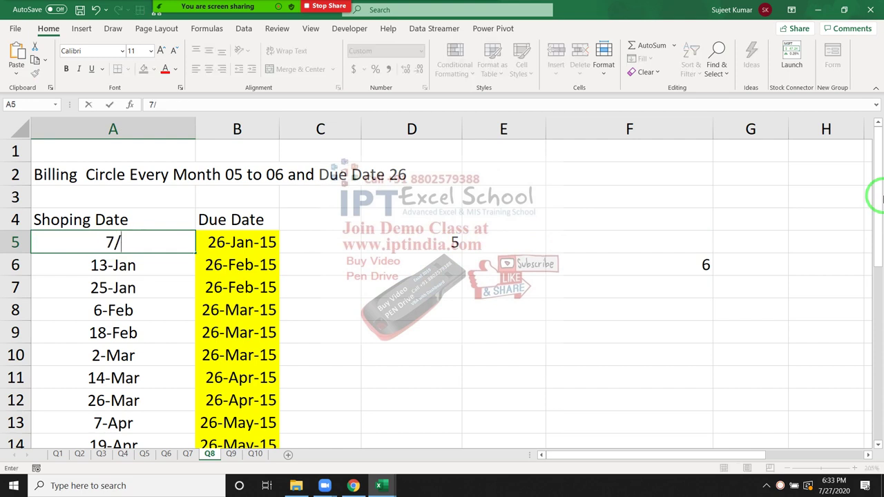
{"action": "type", "text": "23"}
{"action": "key", "text": "BackSpace"}
{"action": "type", "text": "7"}
{"action": "key", "text": "Return"}
- Recheck B5's formula and confirm it unchanged, now showing 26-Aug-20
{"action": "key", "text": "Up"}
{"action": "key", "text": "Right"}
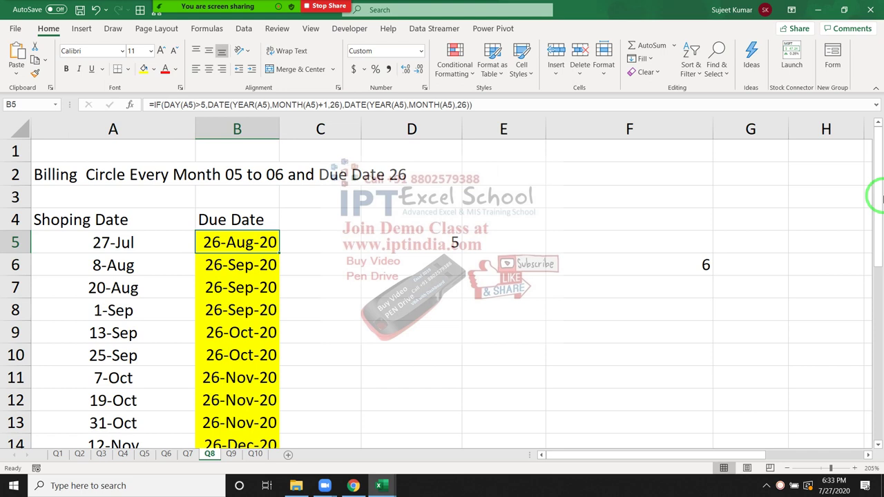
{"action": "double_click", "coordinate": [247, 243]}
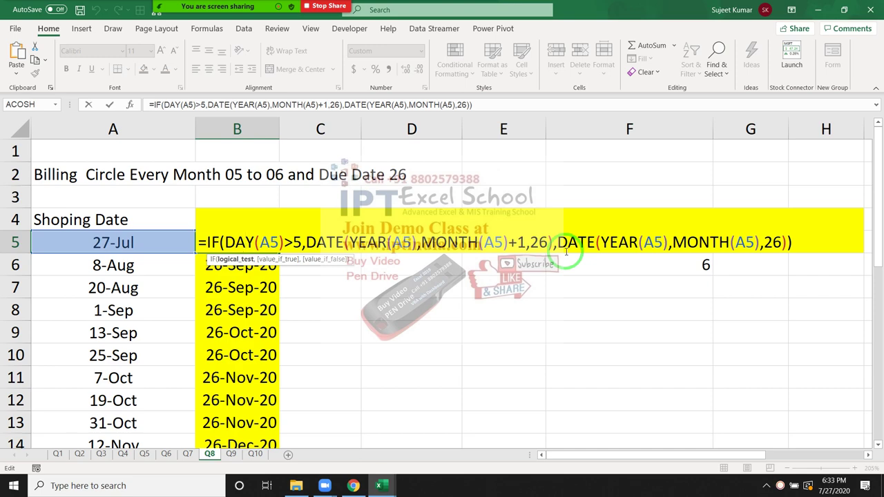
{"action": "key", "text": "ctrl+Return"}
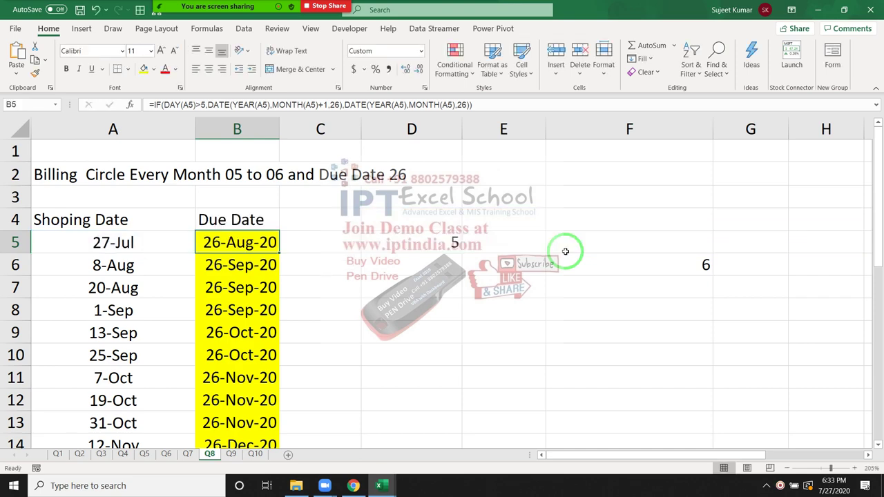